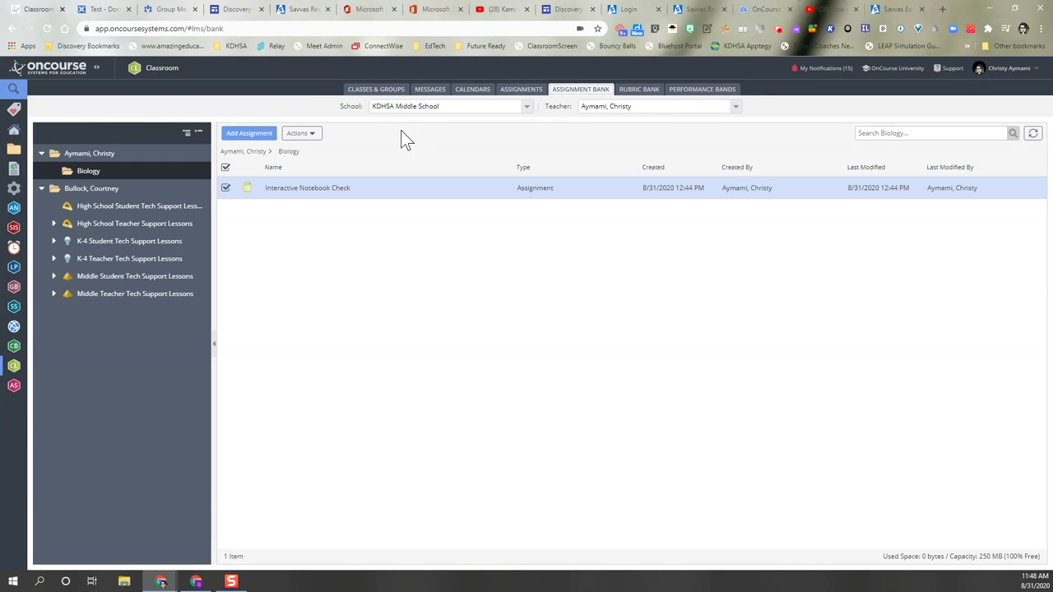
Deselect the Interactive Notebook Check assignment and open the teacher's top-level bank folder
click(224, 167)
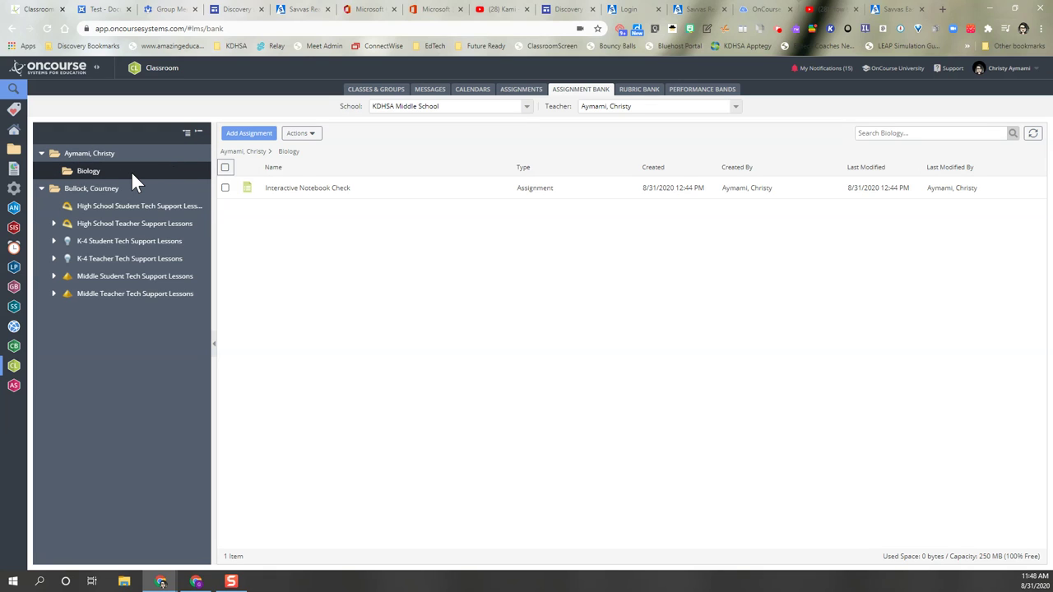
click(85, 153)
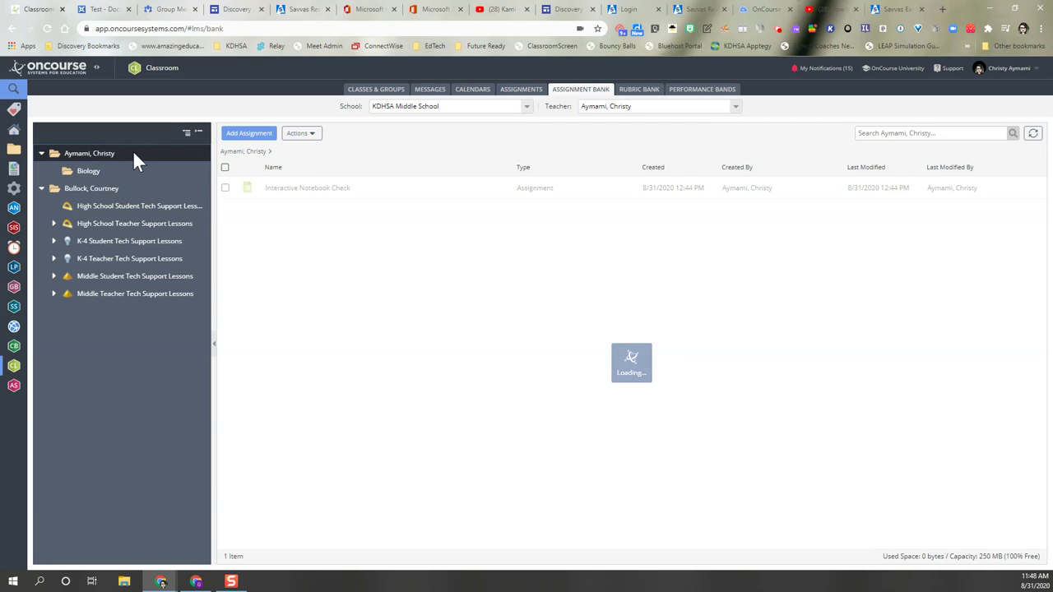
right_click(91, 155)
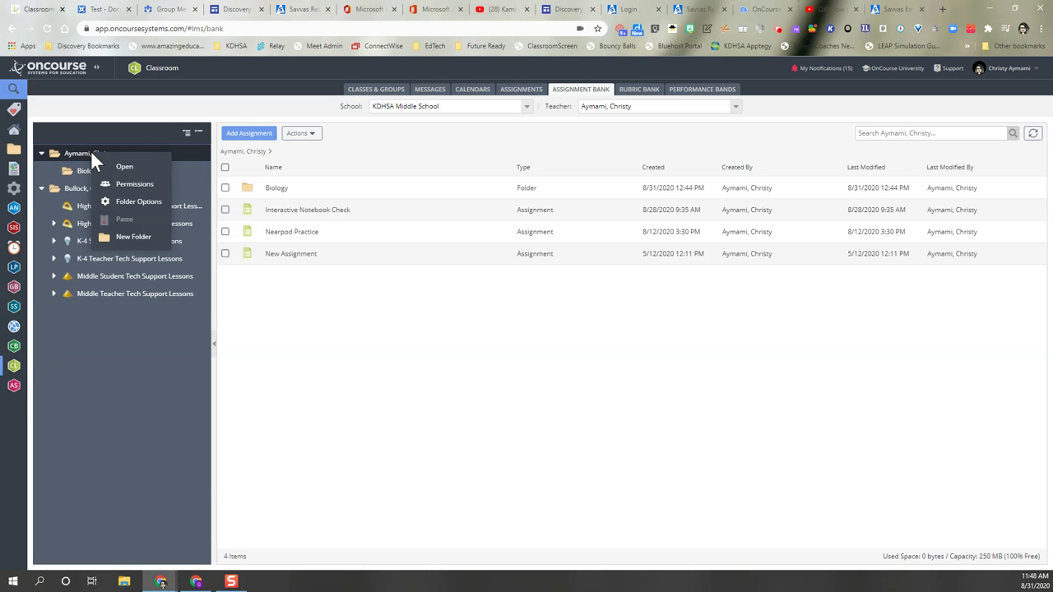
Open sharing permissions for the teacher's top-level folder
click(77, 156)
right_click(77, 155)
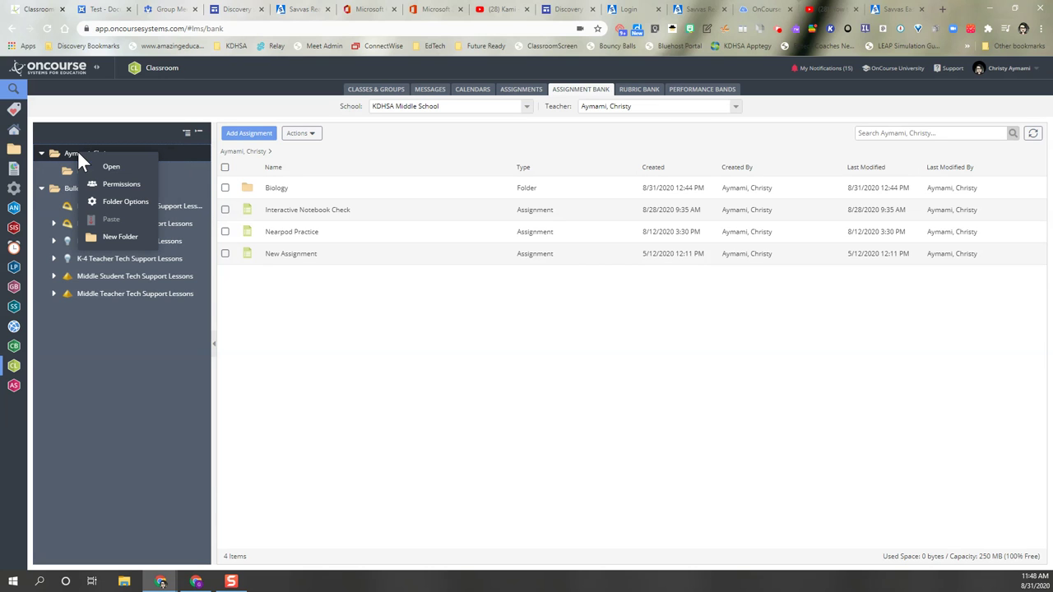
click(121, 185)
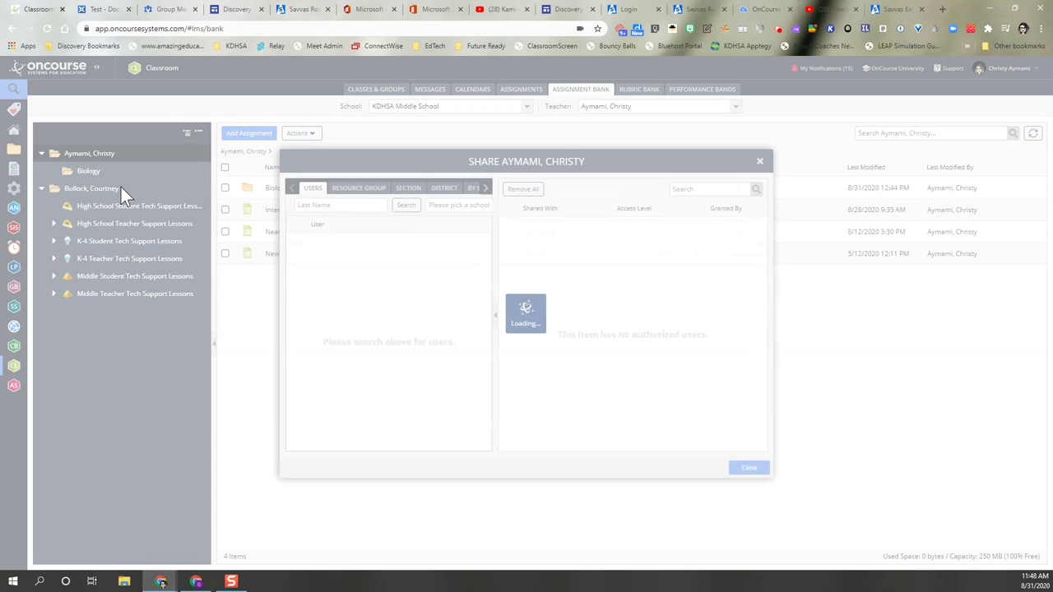
Search for the colleague by last name and add them to the folder's sharing list
click(372, 206)
text(c)
key(BackSpace)
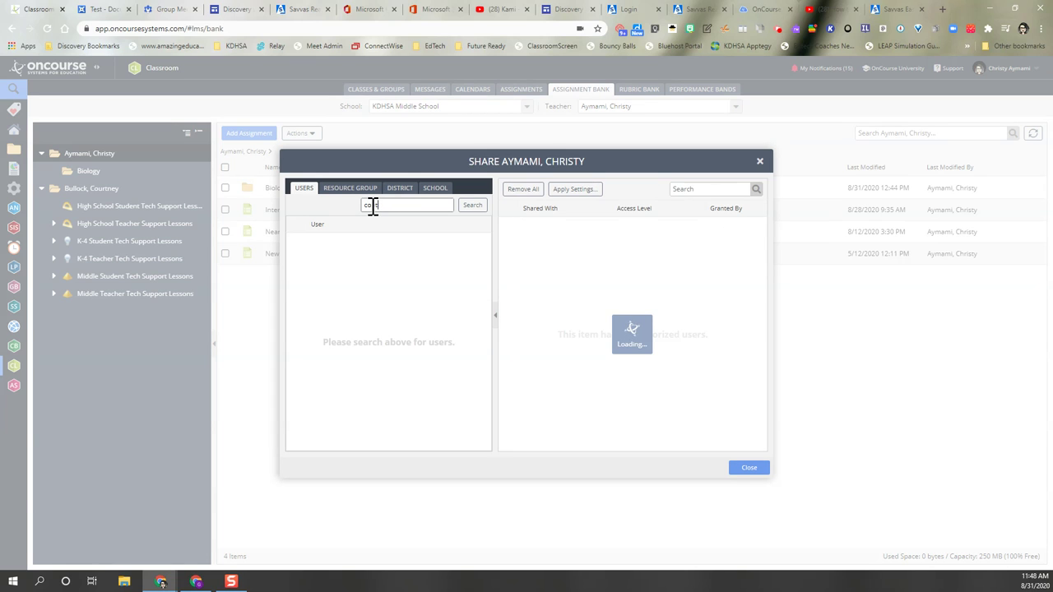
text(bullock)
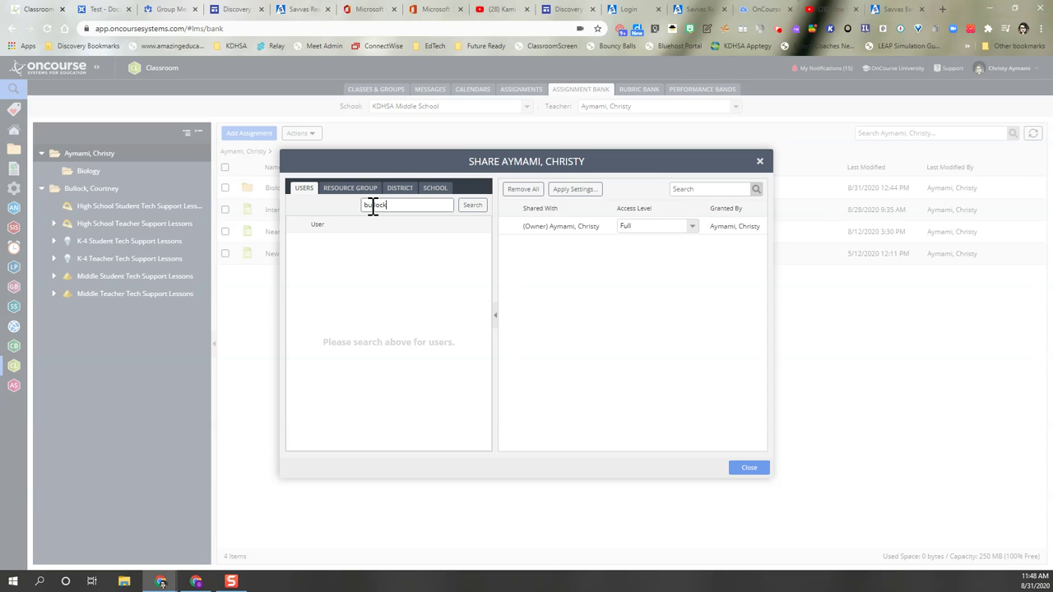
click(468, 211)
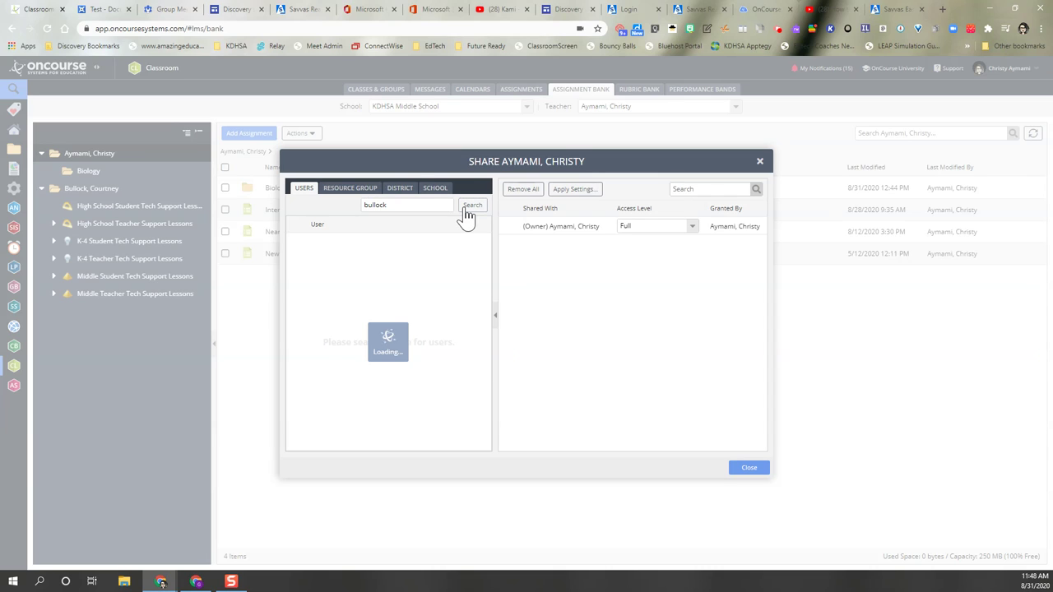
click(297, 243)
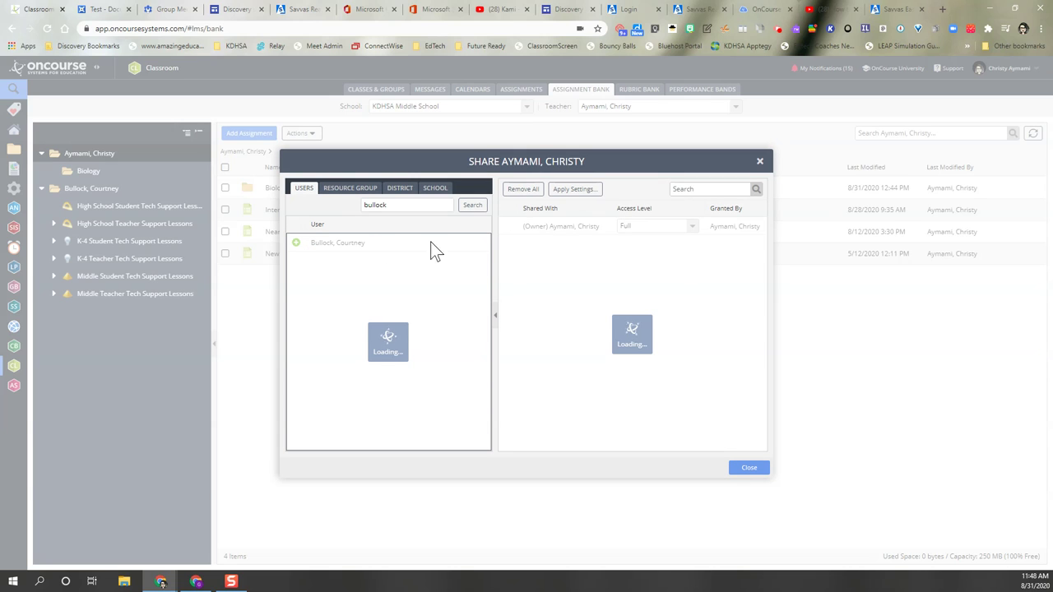
click(692, 246)
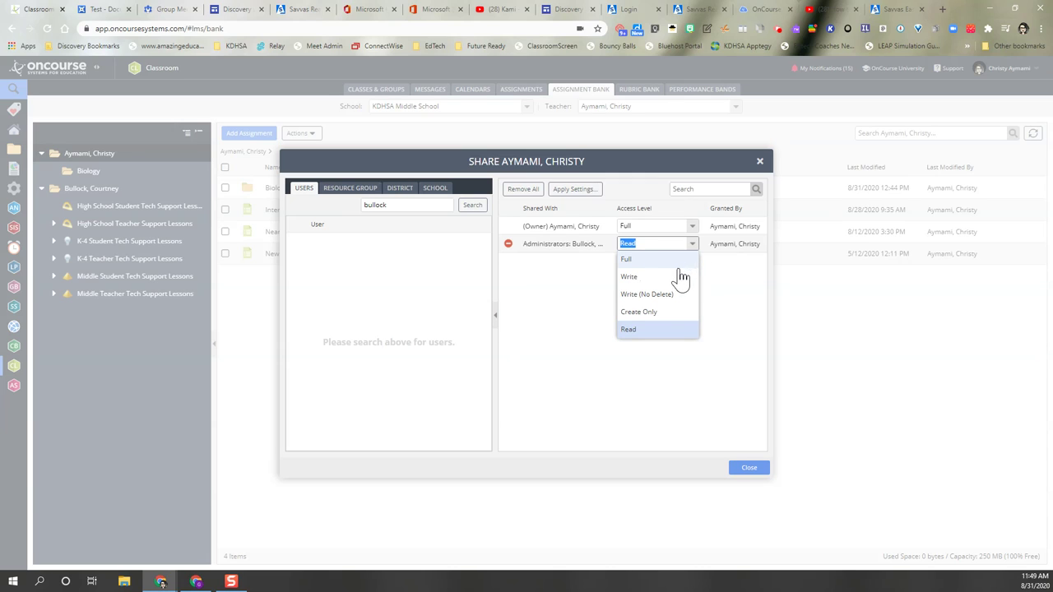
Keep the colleague's access to the top-level folder at Read
click(630, 330)
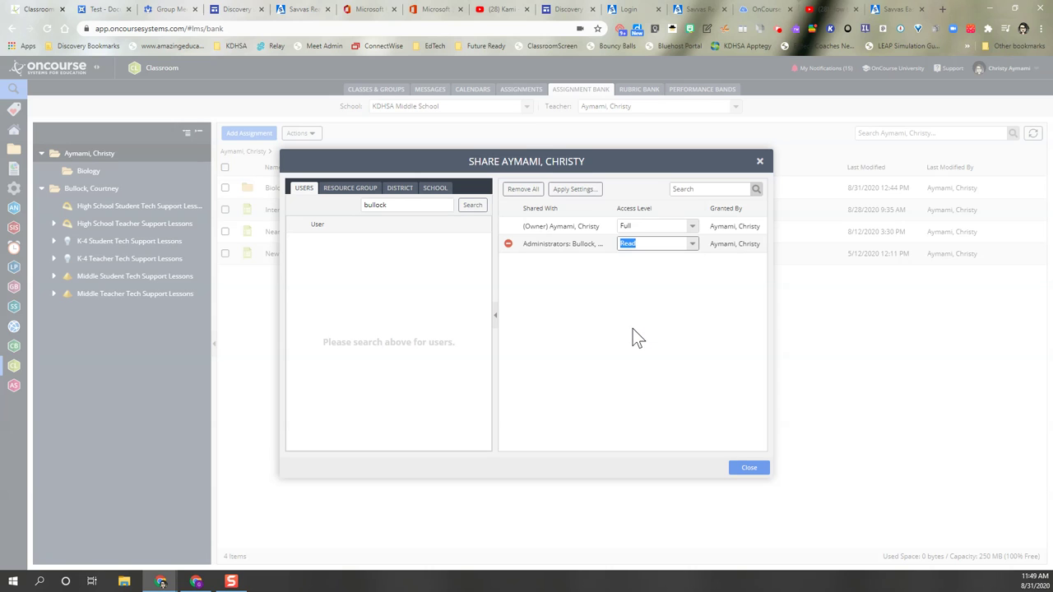
Close the top-level share dialog and open the Biology folder's sharing permissions
click(748, 471)
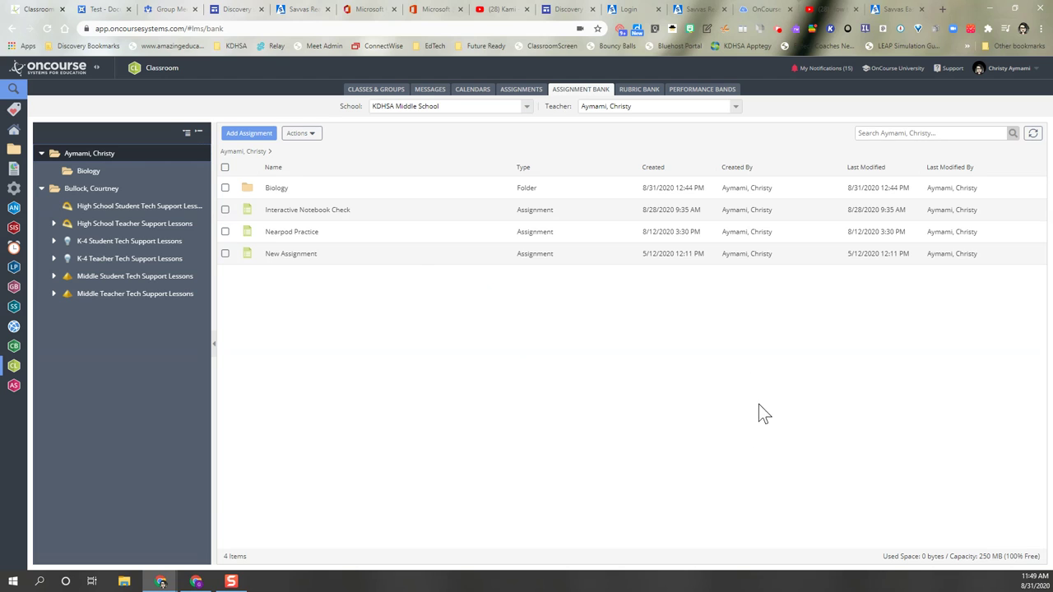
click(80, 173)
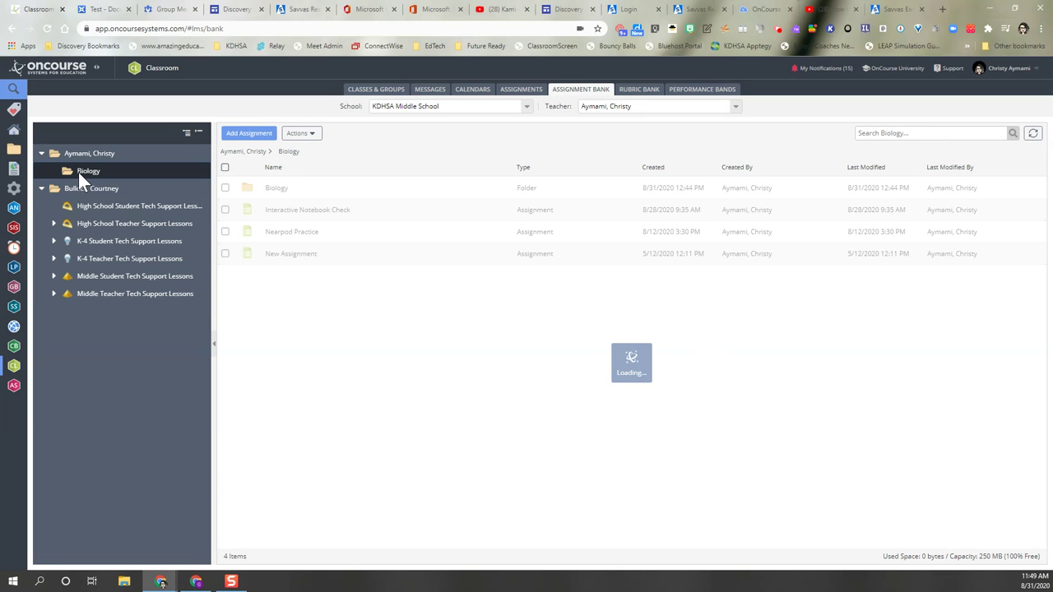
right_click(78, 172)
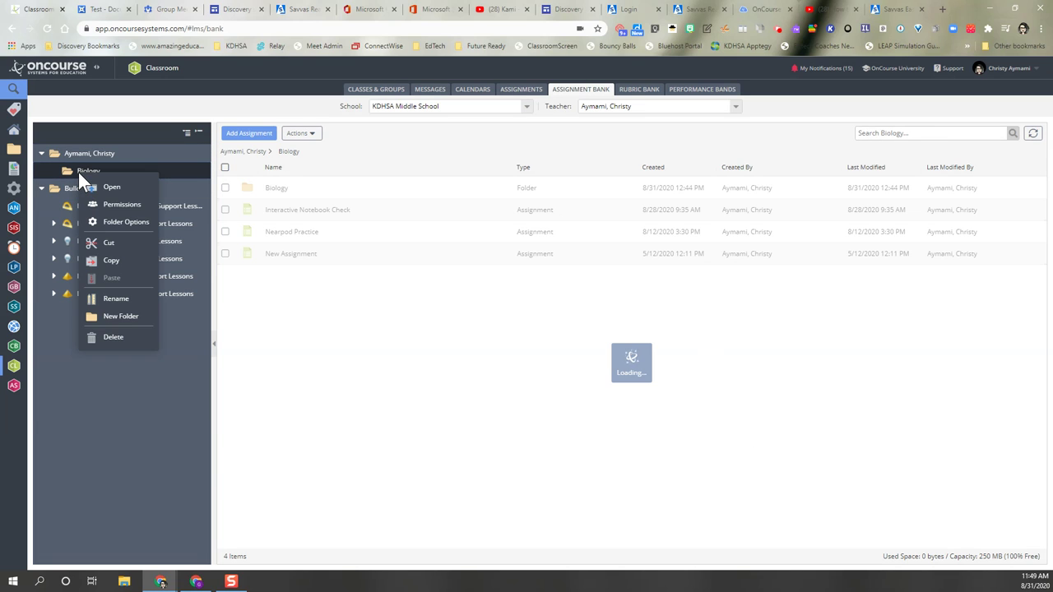
click(127, 207)
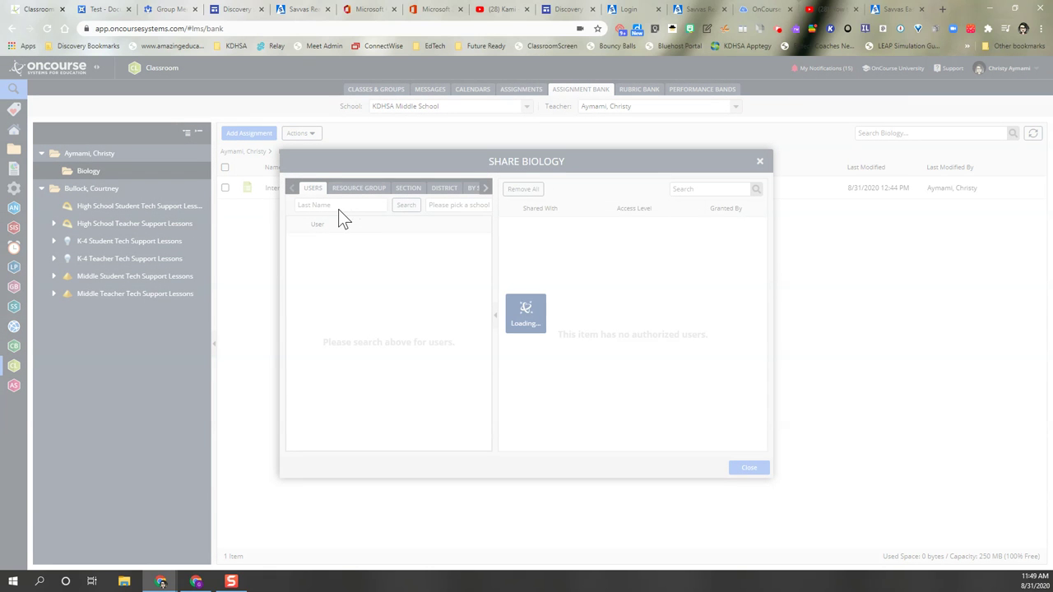
Find the colleague by last name and add them to Biology's sharing list
click(400, 205)
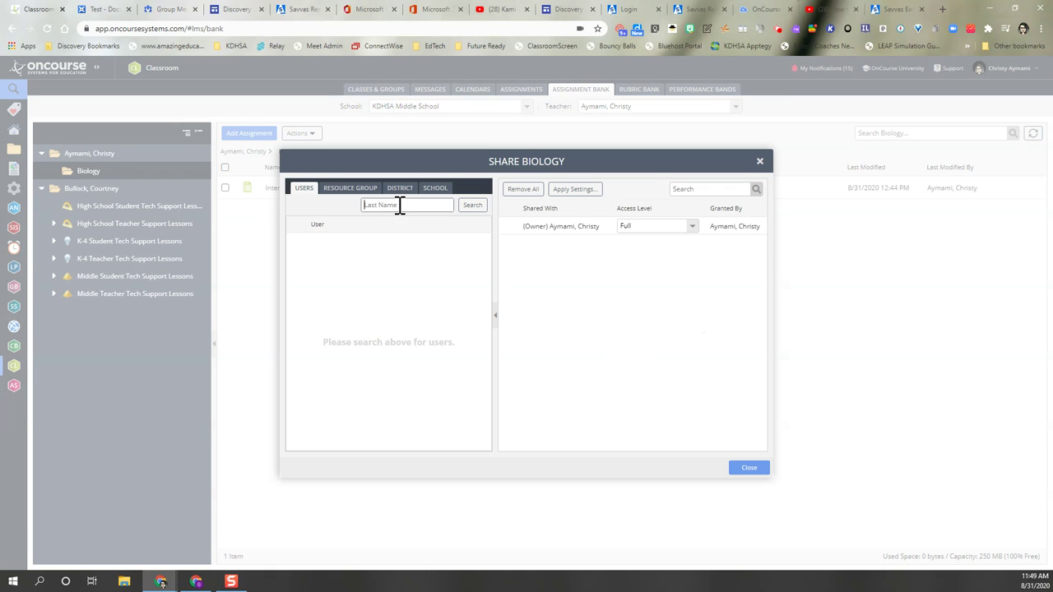
text(bullock)
key(Return)
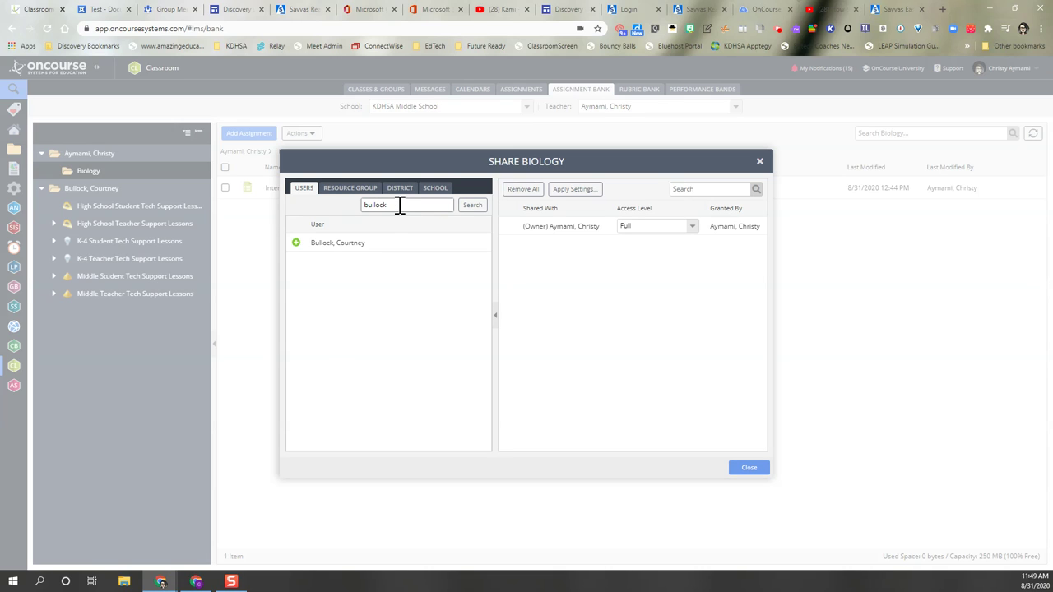
click(296, 243)
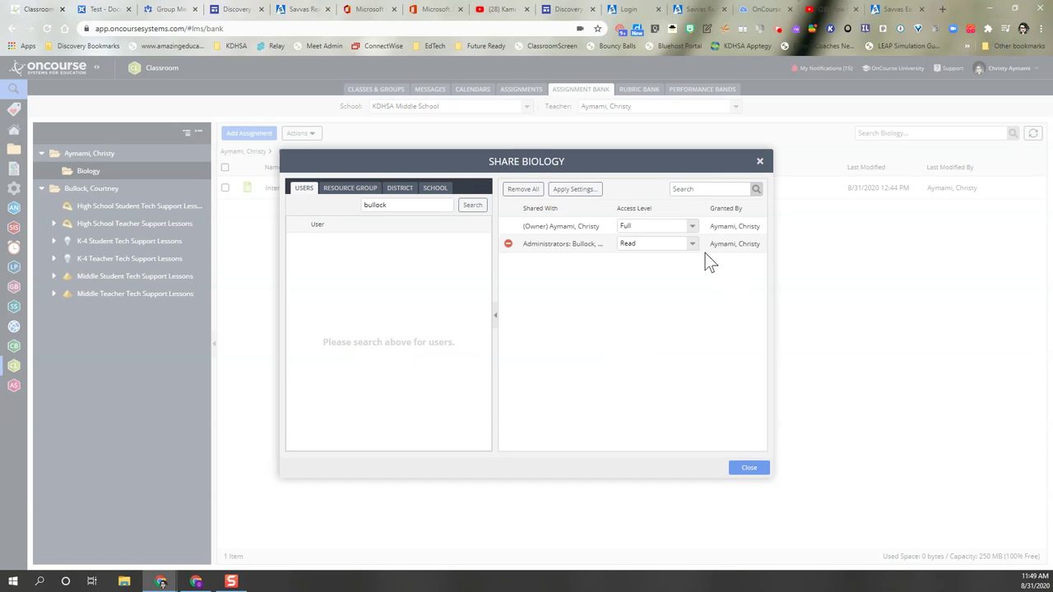
Give the colleague Write (No Delete) access to Biology and close the share dialog
click(693, 244)
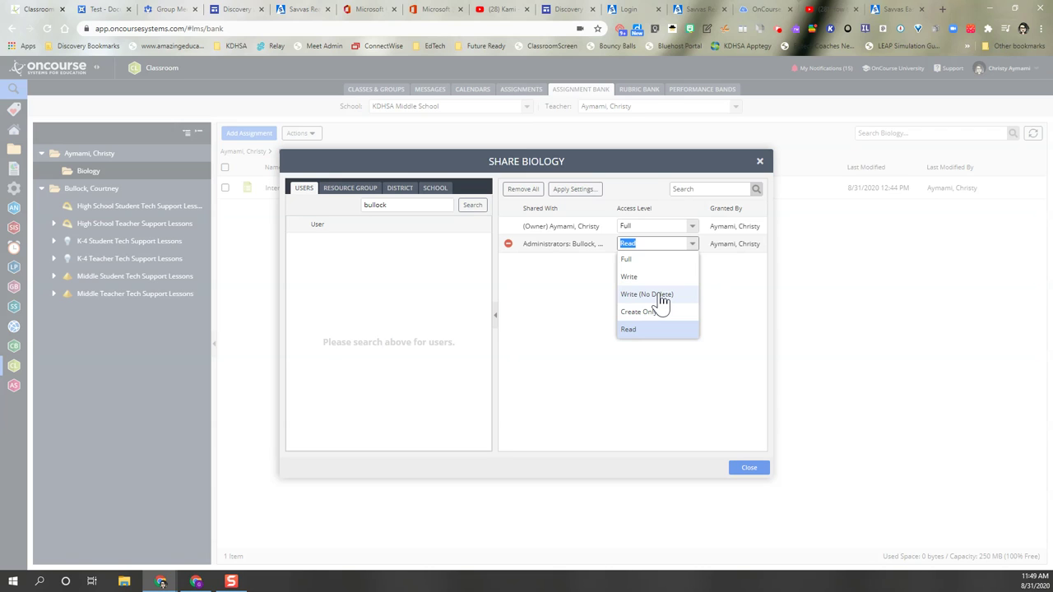
click(662, 294)
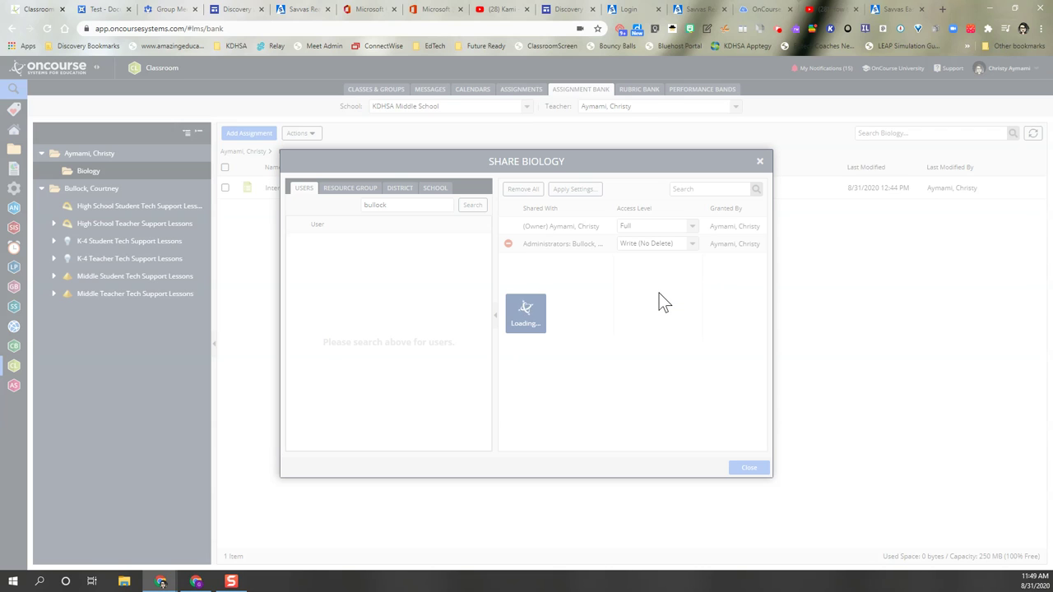
click(749, 470)
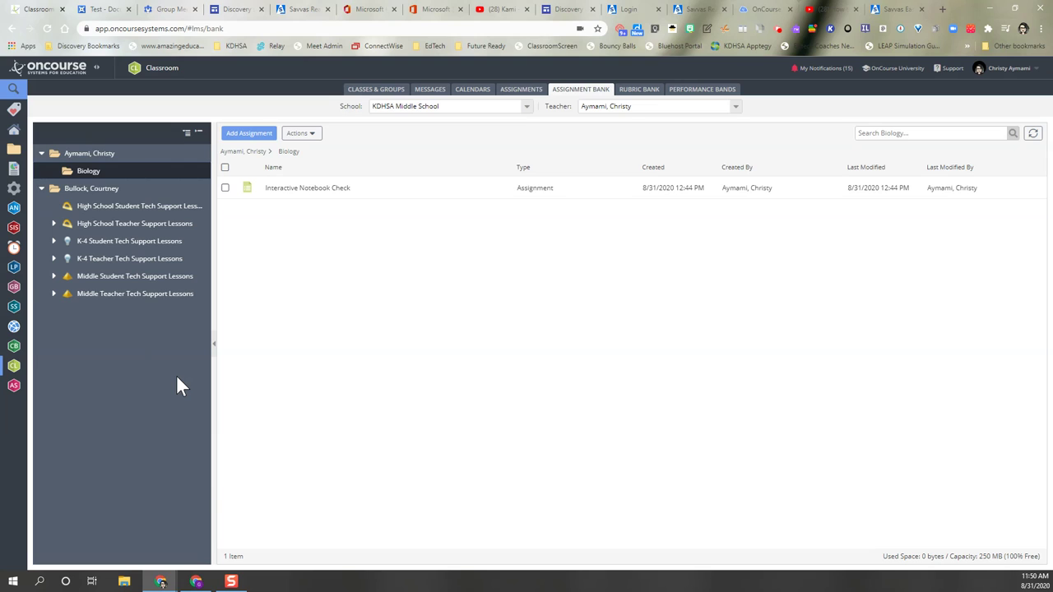
right_click(89, 174)
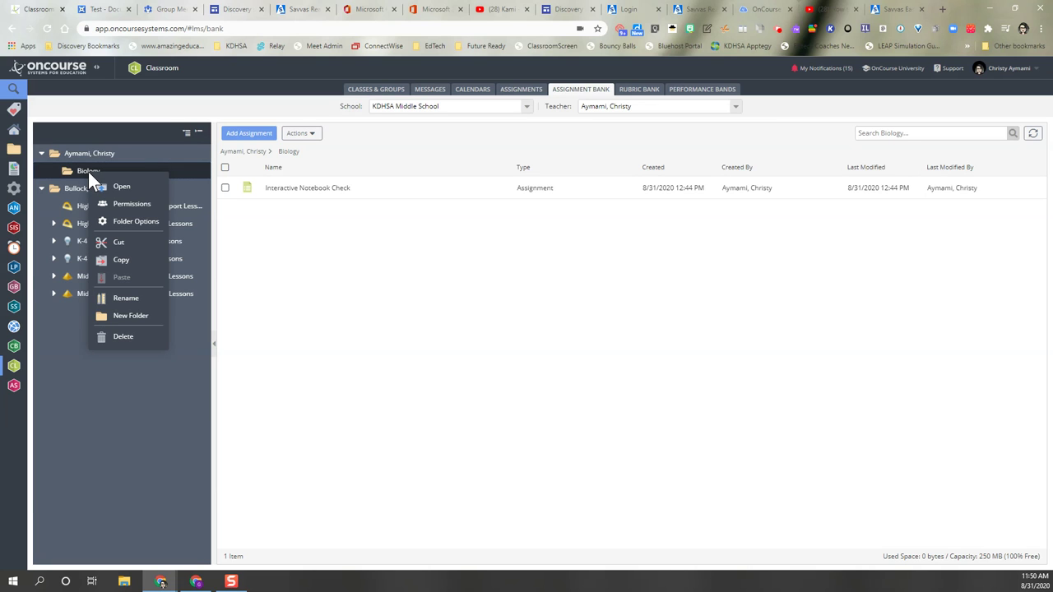
click(139, 206)
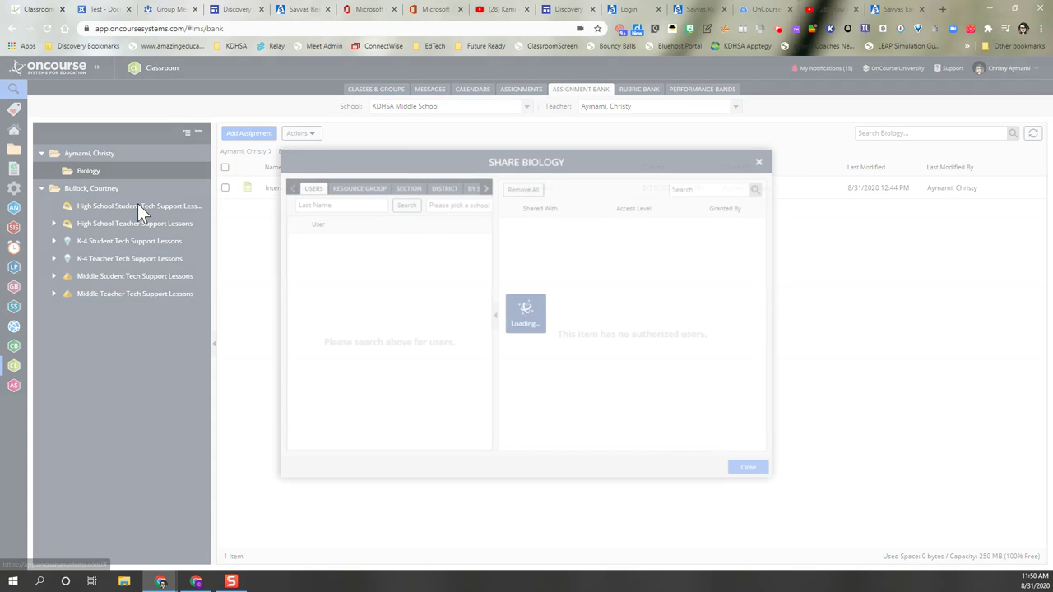
click(761, 163)
right_click(101, 172)
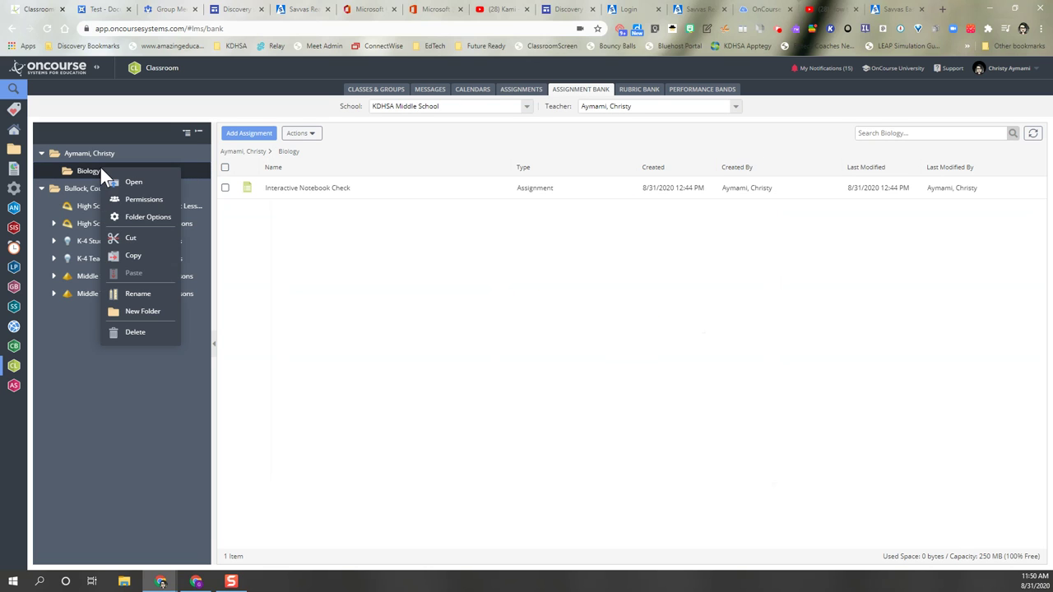
click(124, 216)
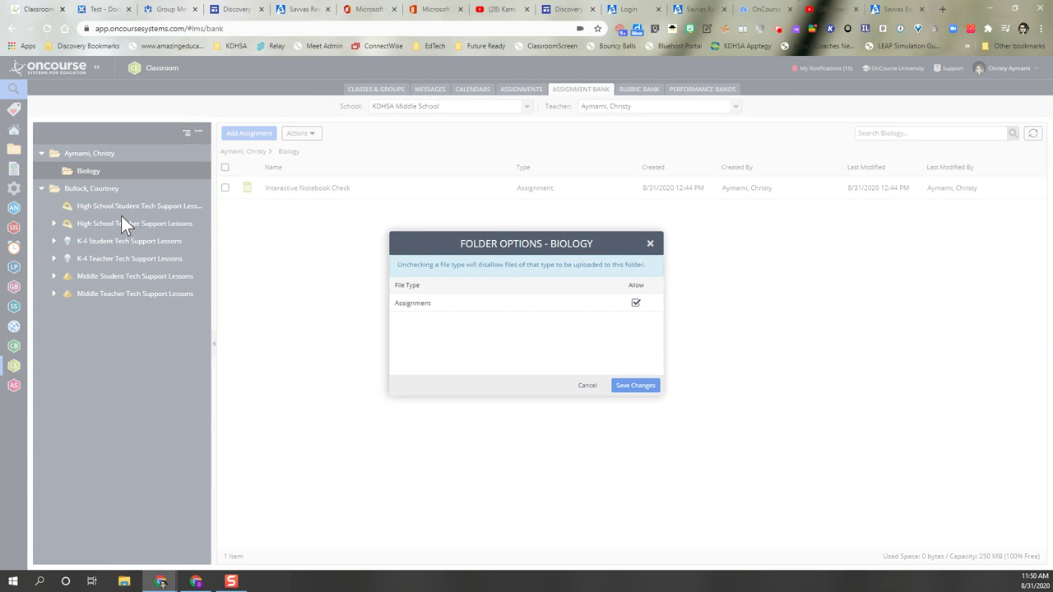
click(627, 387)
right_click(74, 173)
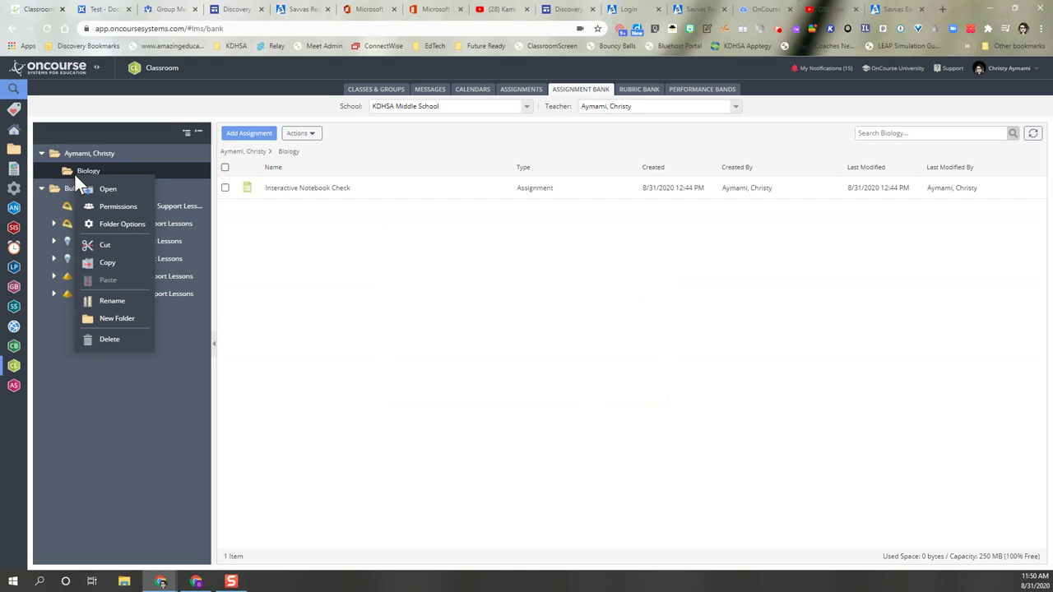
Apply Biology's sharing settings to its child folders and files, confirming the success message
click(140, 207)
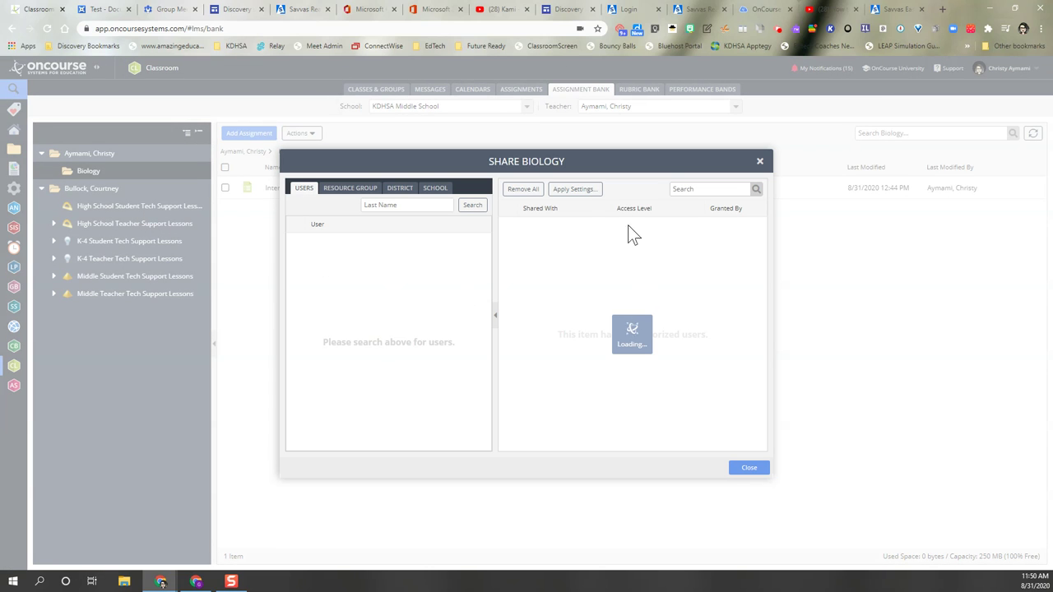
click(586, 191)
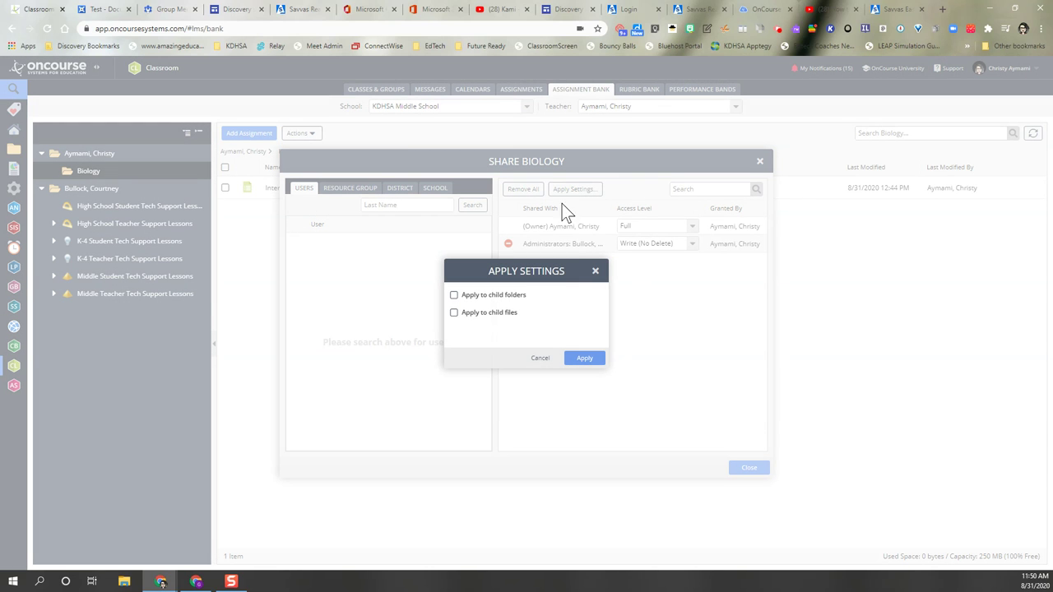
click(455, 296)
click(582, 364)
click(583, 362)
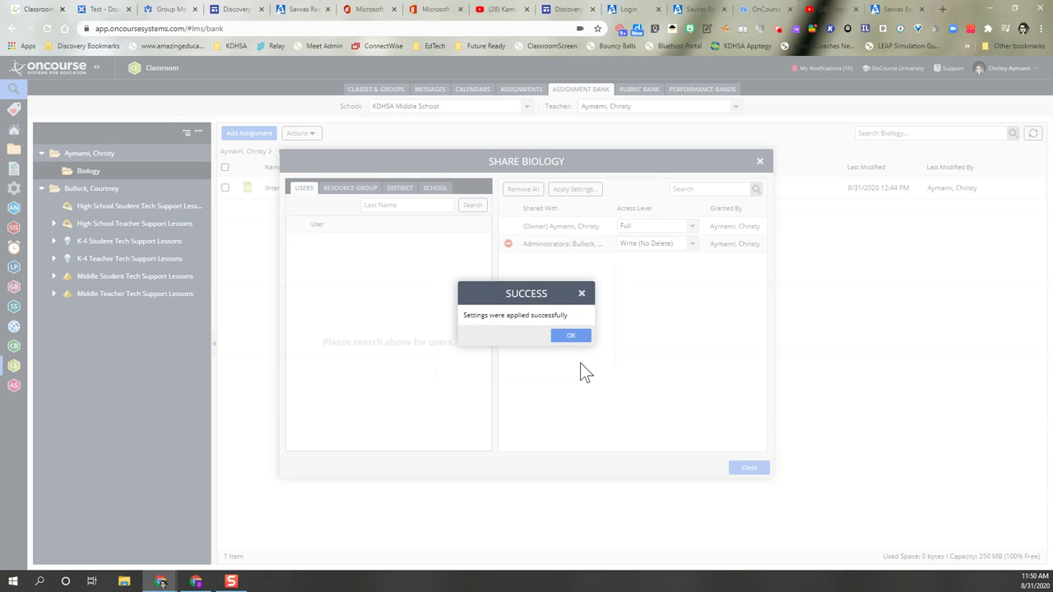
click(570, 338)
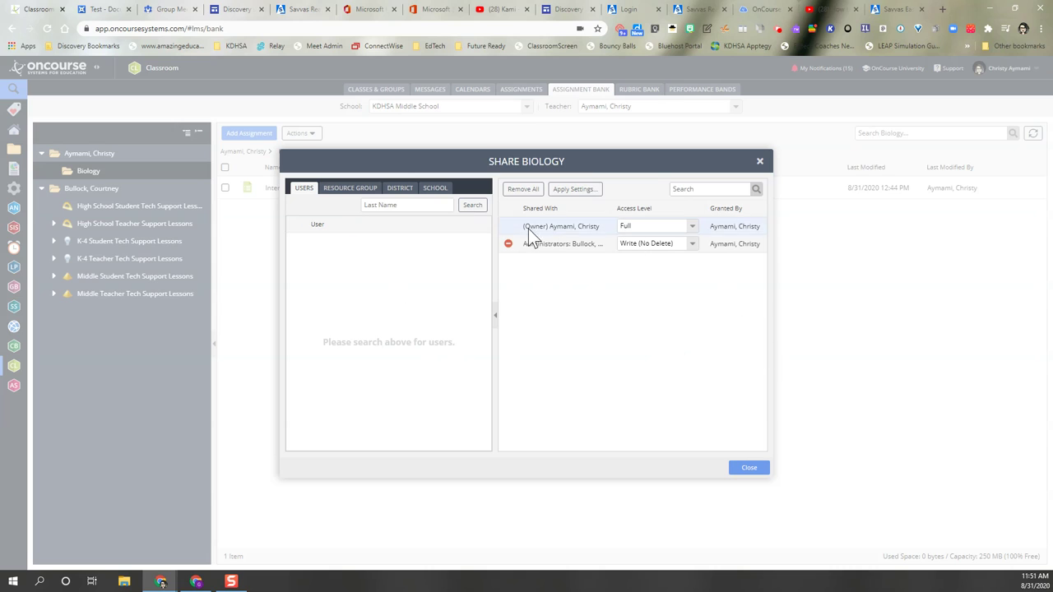
Close the Share Biology dialog to return to the Interactive Notebook Check listing
click(748, 468)
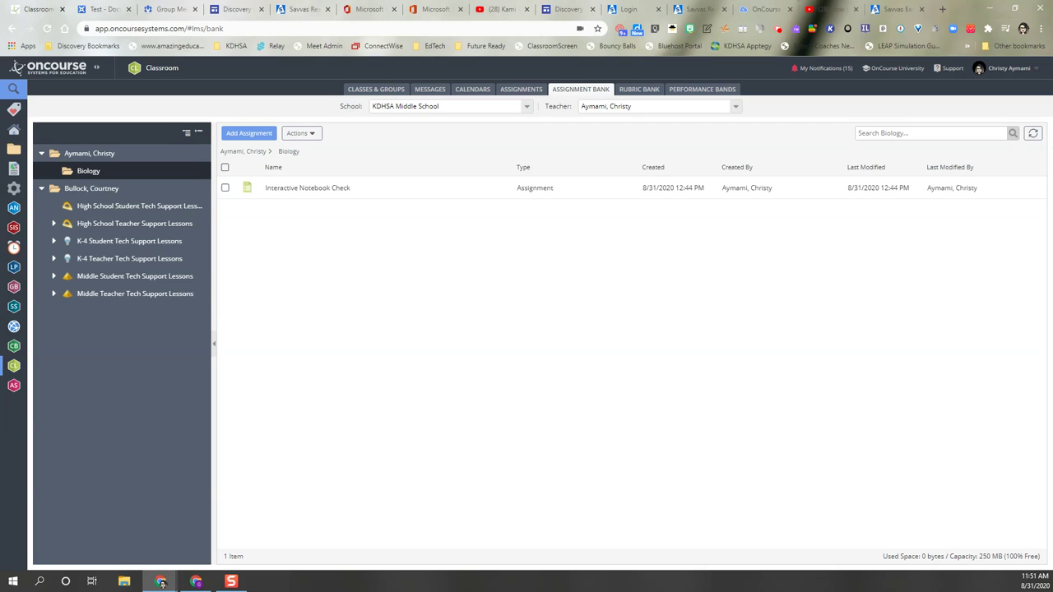